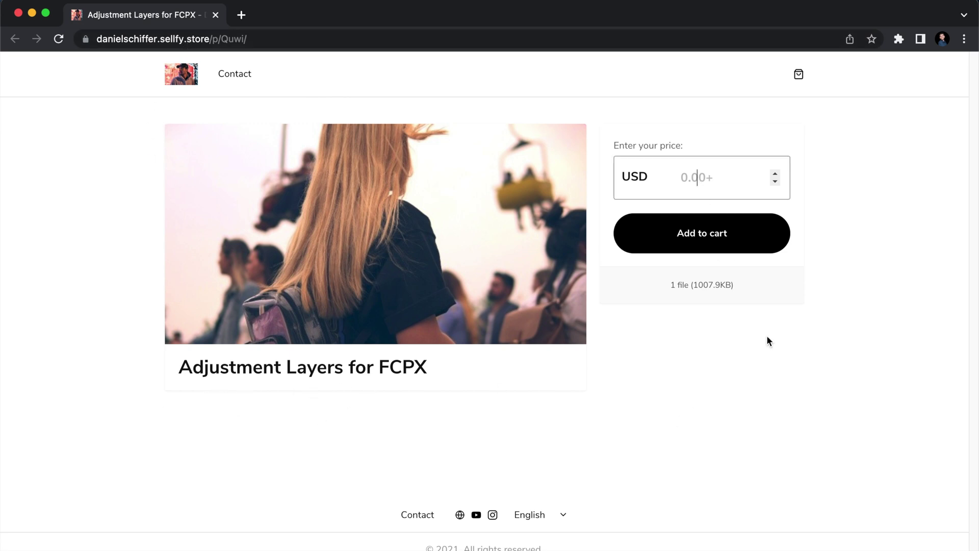
Add Adjustment Layers for FCPX to the cart at a price of 0 and enter the buyer's e-mail at checkout
type("0")
left_click(702, 240)
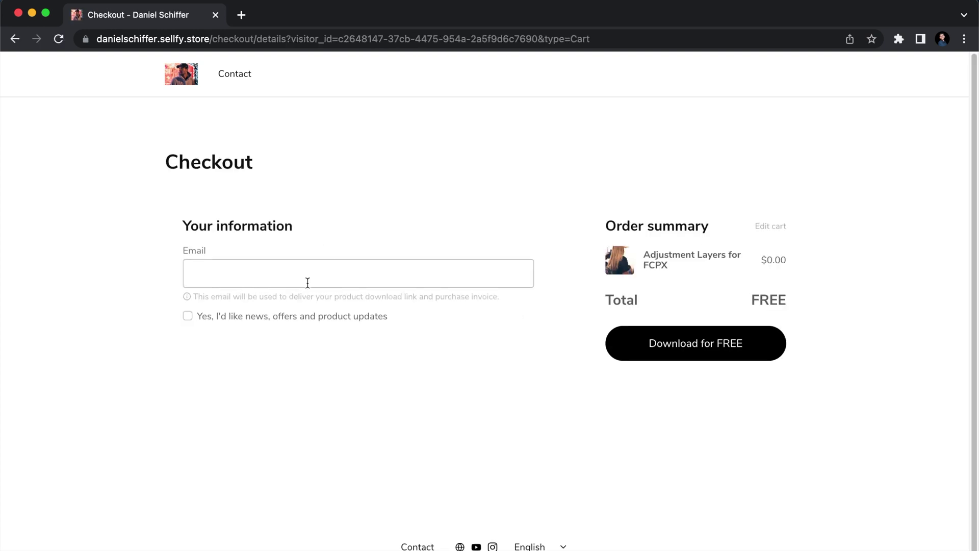
left_click(307, 282)
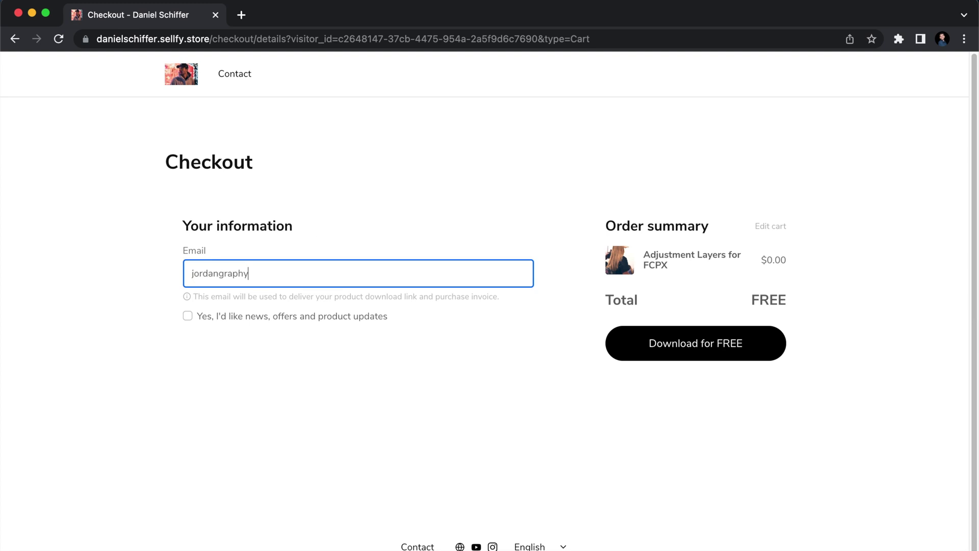
Complete the free checkout and go from the Gmail confirmation to the order's download page
left_click(673, 354)
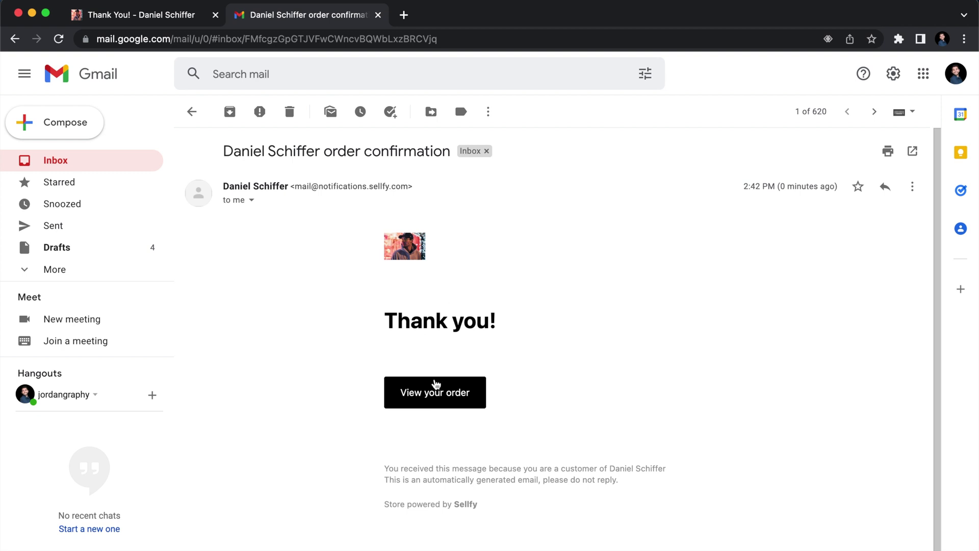
left_click(436, 384)
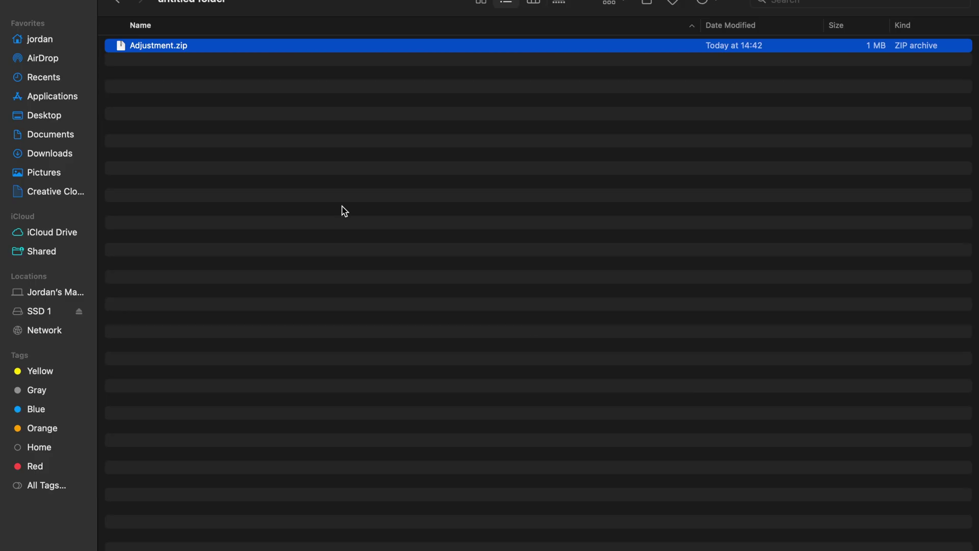
Unzip Adjustment.zip, then open Movies > Motion Templates in a new home-folder window
double_click(170, 49)
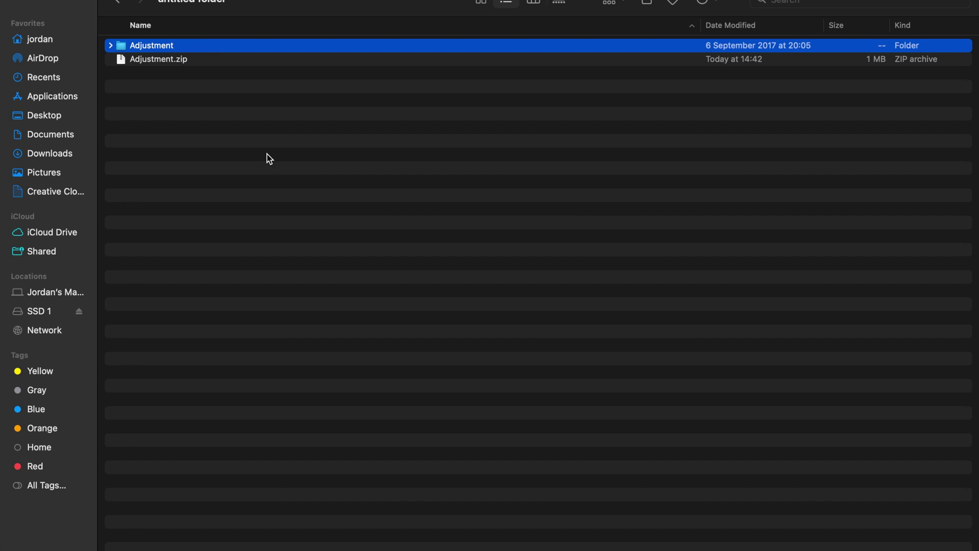
right_click(44, 45)
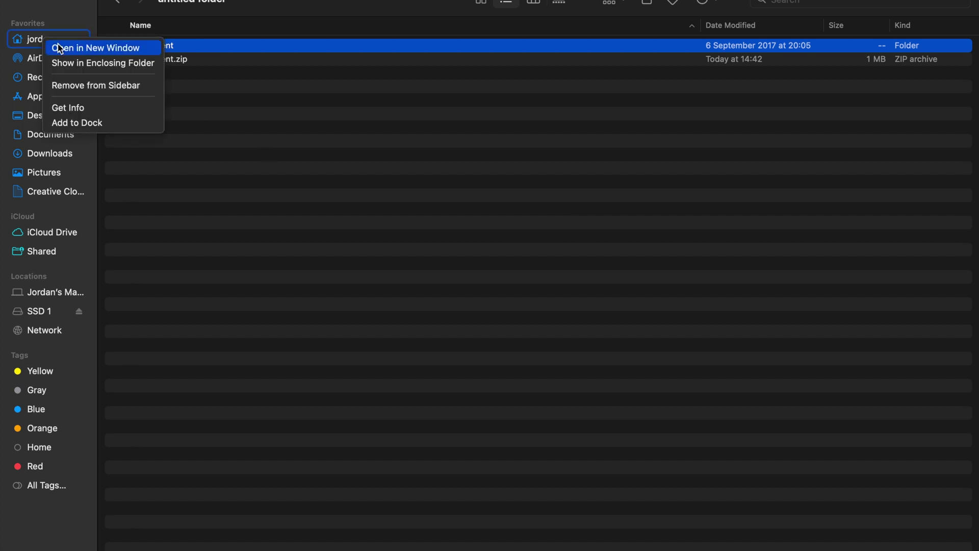
left_click(59, 49)
left_click(171, 113)
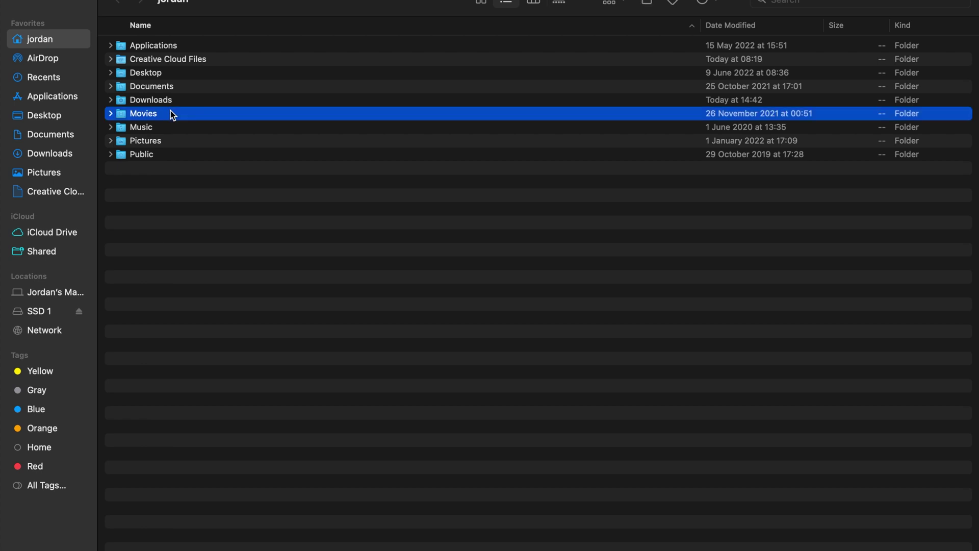
double_click(172, 113)
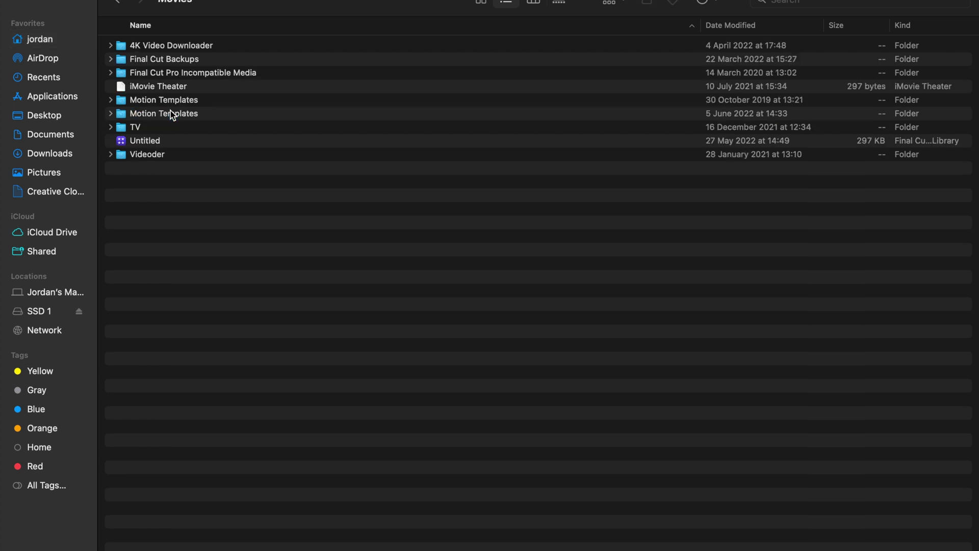
double_click(213, 115)
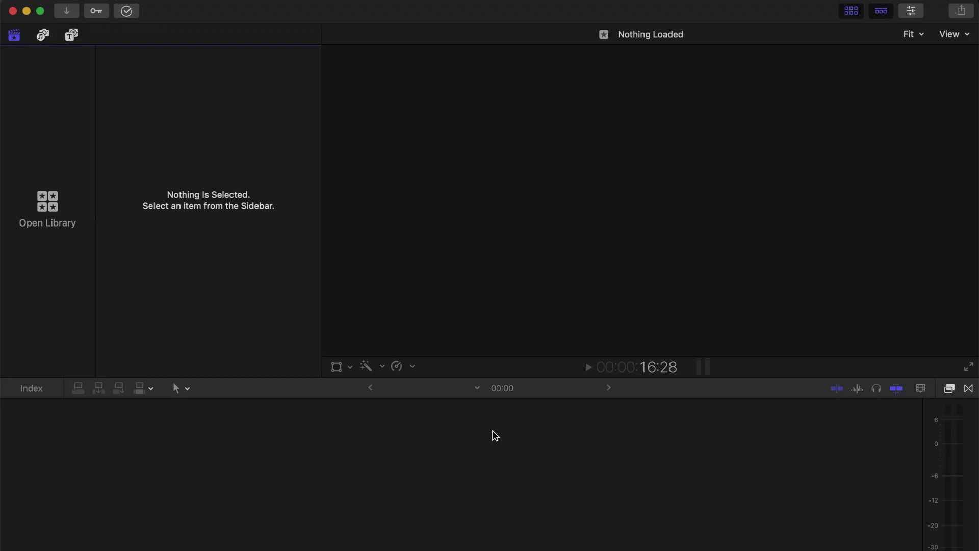
Preview the Base Correction adjustment title in Titles and Generators, then move the playhead earlier
left_click(72, 35)
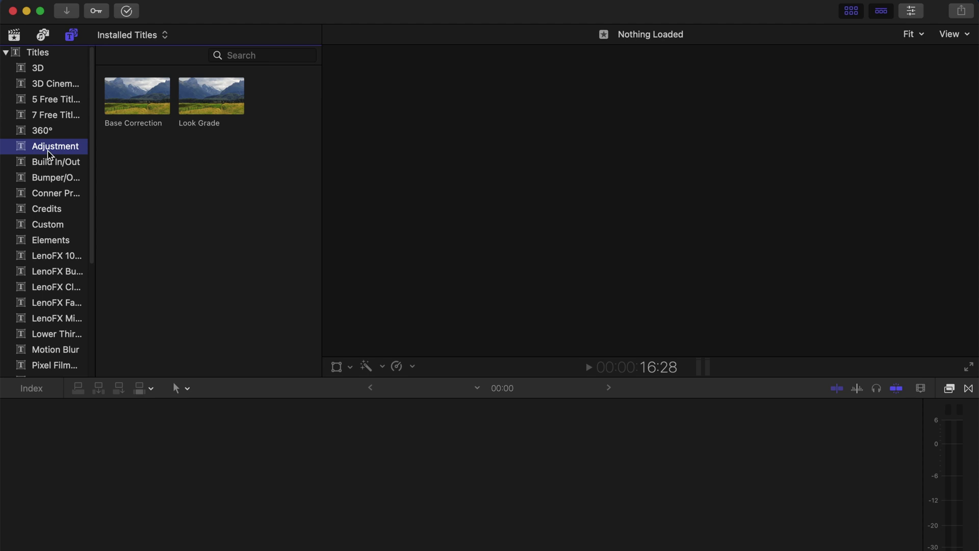
left_click(146, 104)
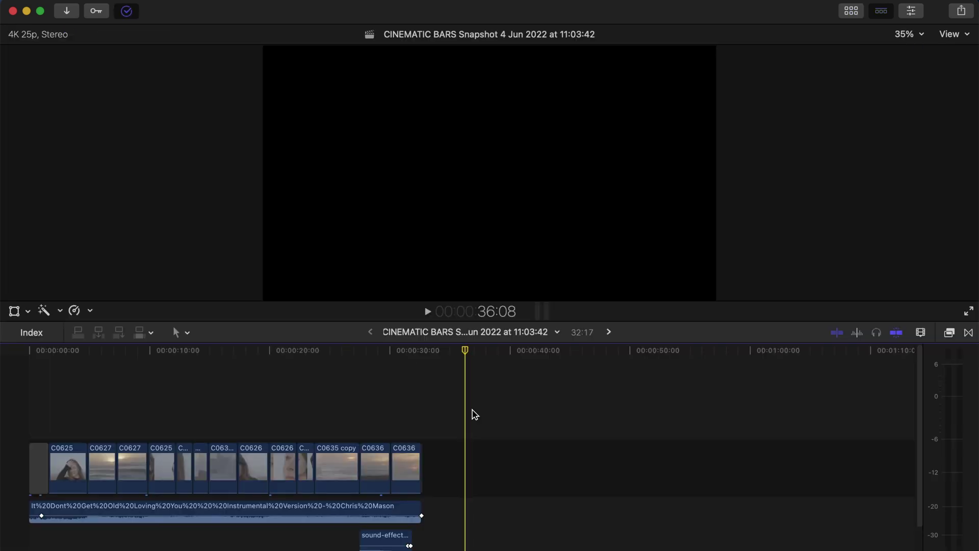
left_click(434, 420)
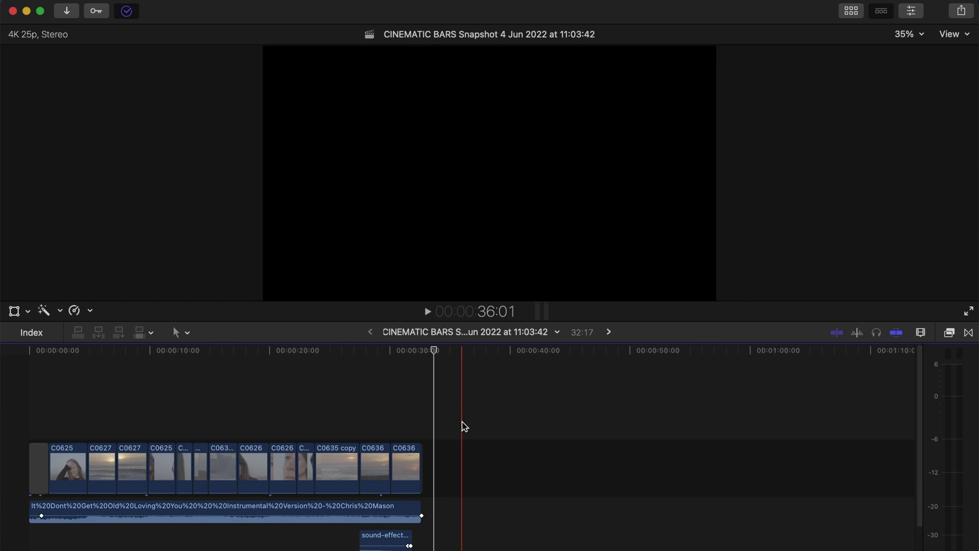
Drag the Base Correction title onto the timeline above clip C0625
left_click(456, 427)
key("alt+super+1")
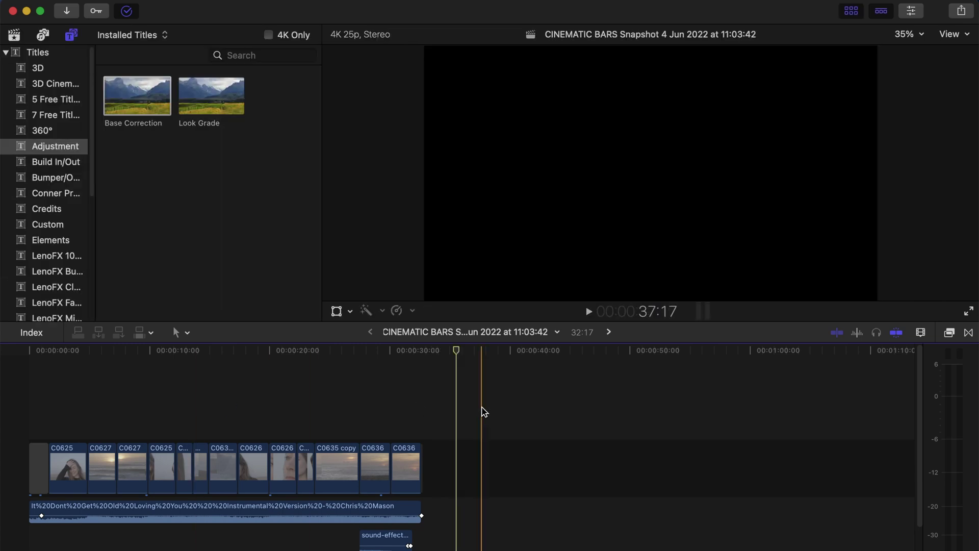
left_click(137, 104)
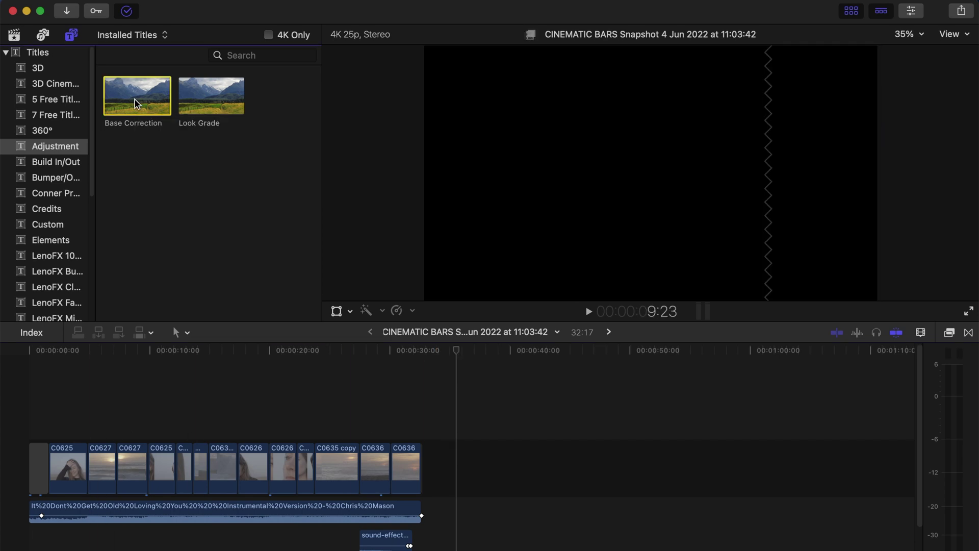
left_click_drag(137, 103, 51, 425)
left_click_drag(166, 431, 86, 432)
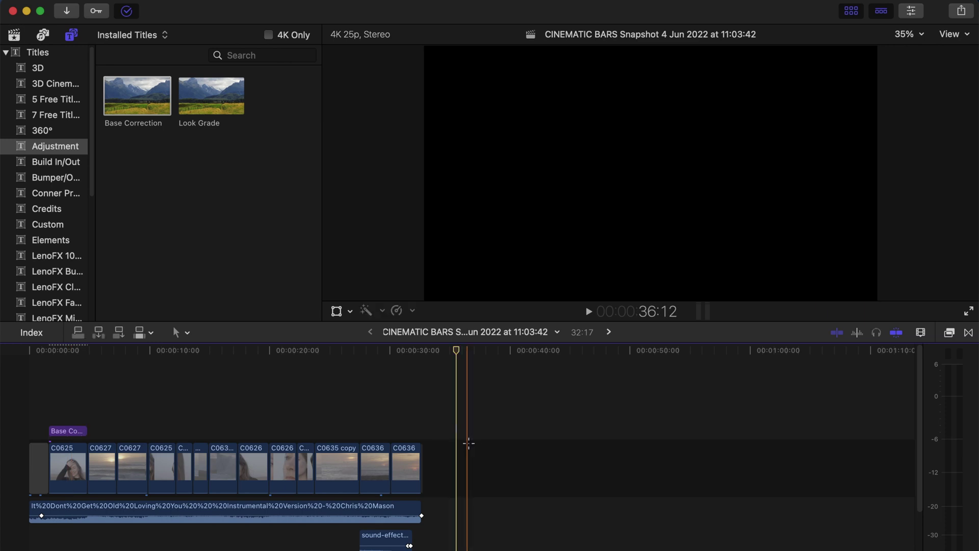
Bring the playhead back into clip C0625 and select the Base Correction layer
left_click(468, 443)
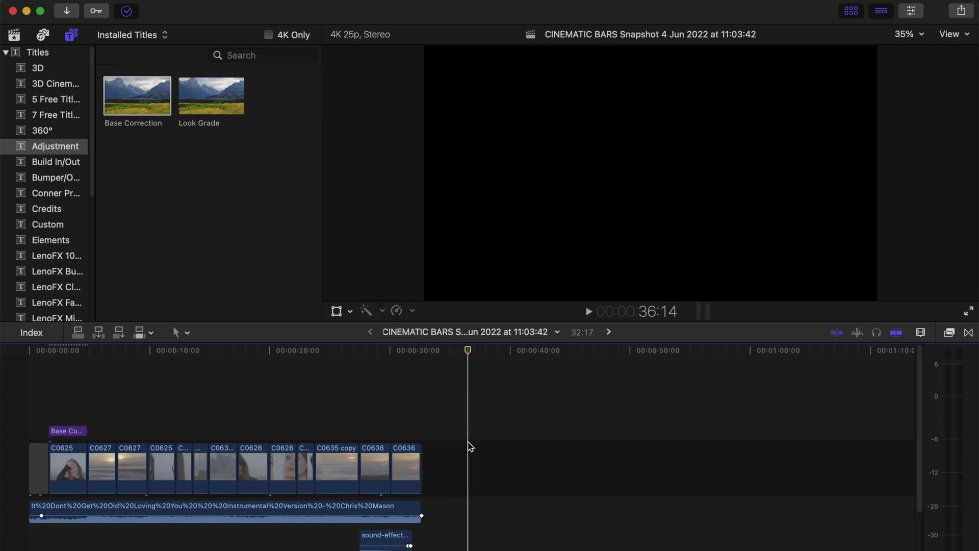
left_click(483, 424)
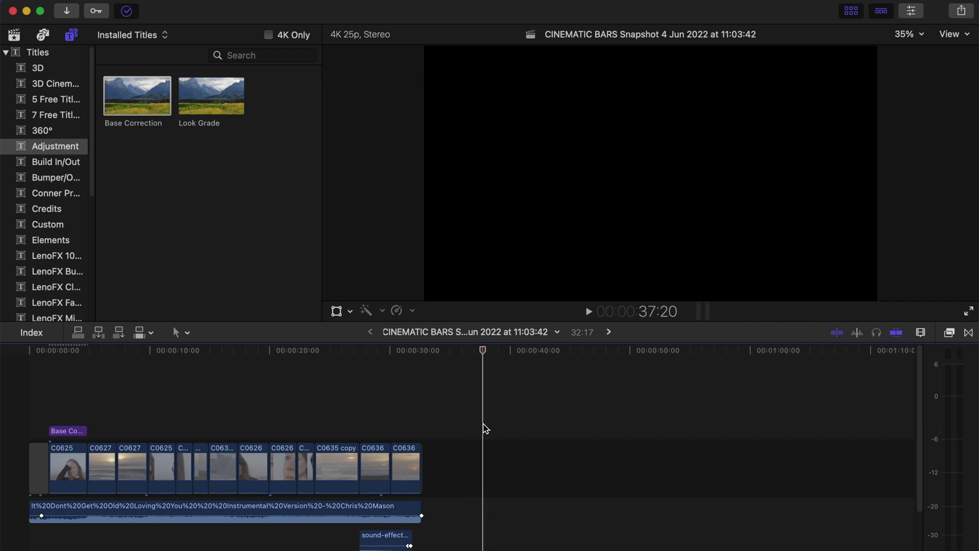
left_click(58, 408)
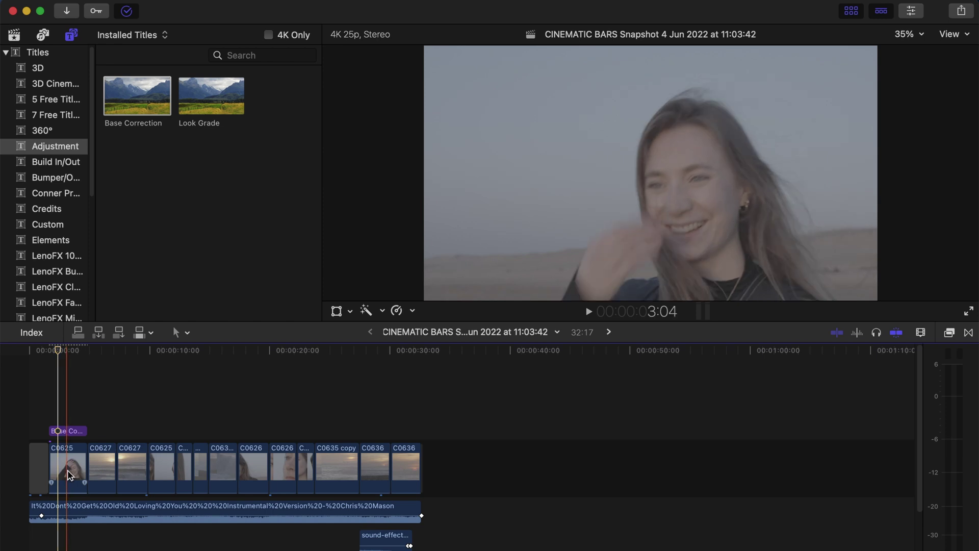
left_click(68, 431)
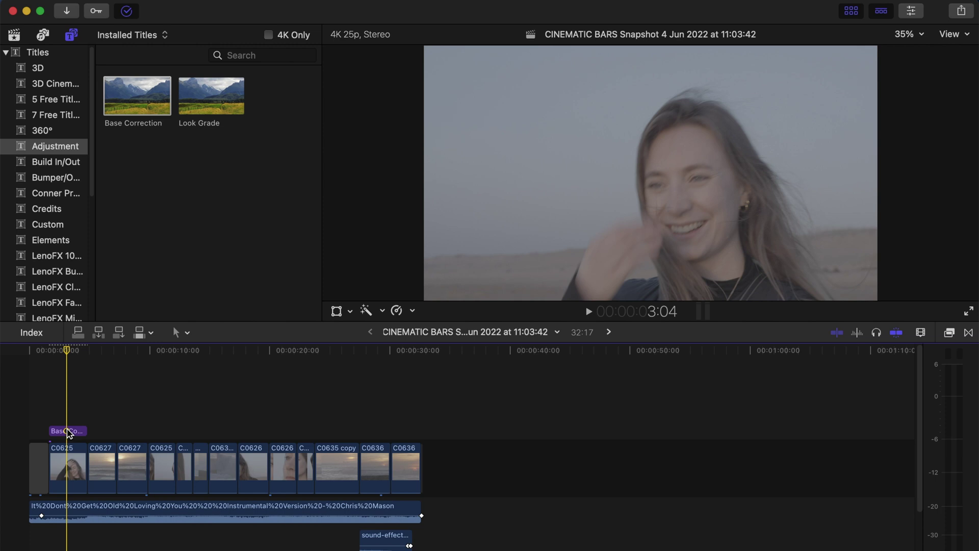
left_click(69, 432)
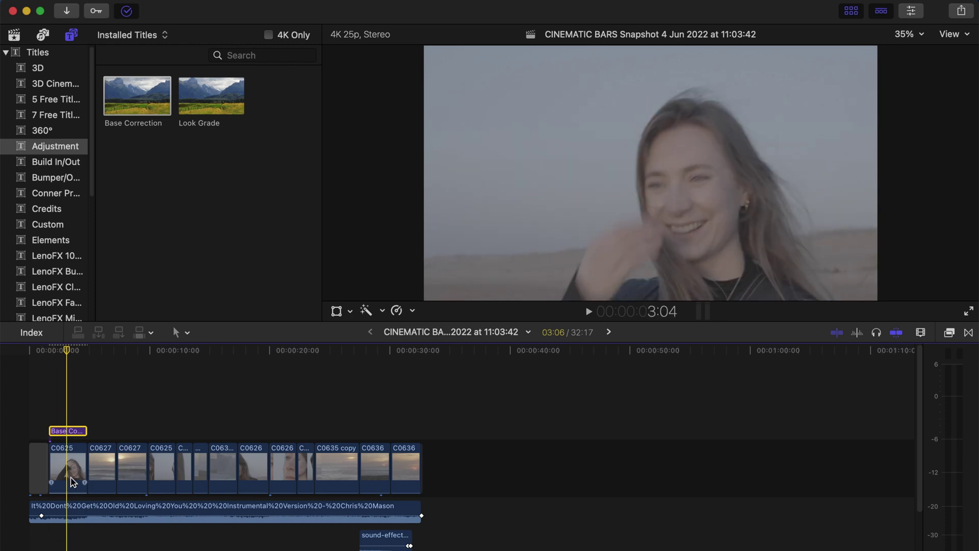
left_click(61, 420)
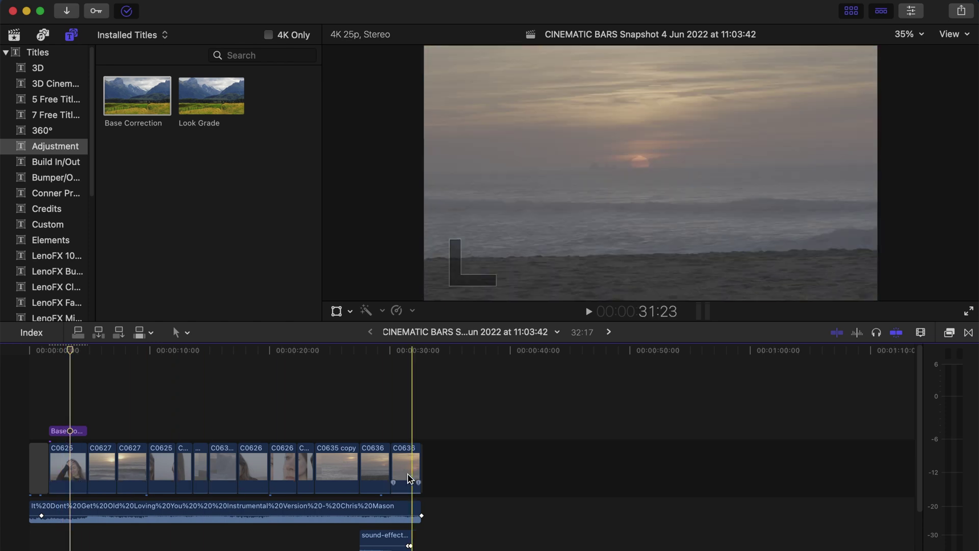
left_click(61, 435)
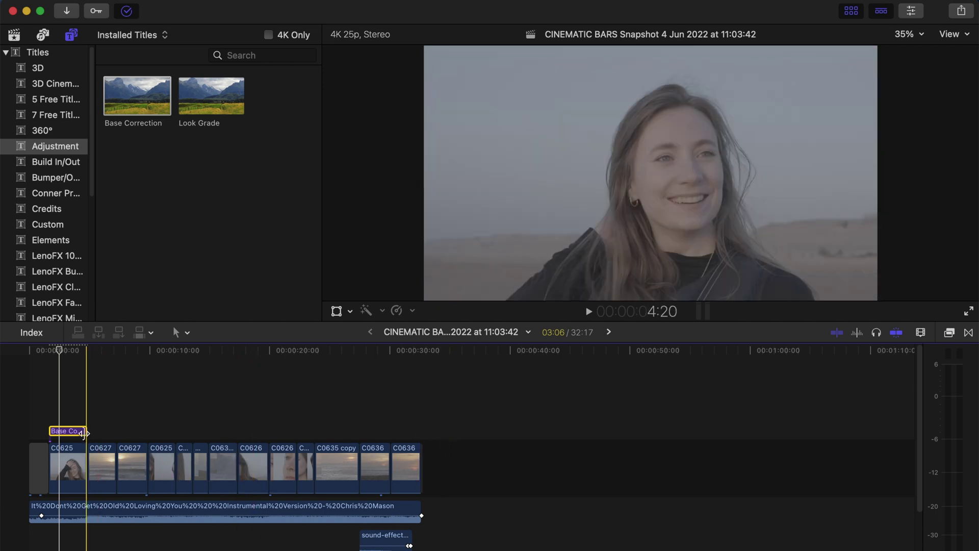
Stretch Base Correction across every clip through C0636, then reselect it with the playhead near the start
left_click_drag(87, 432, 419, 431)
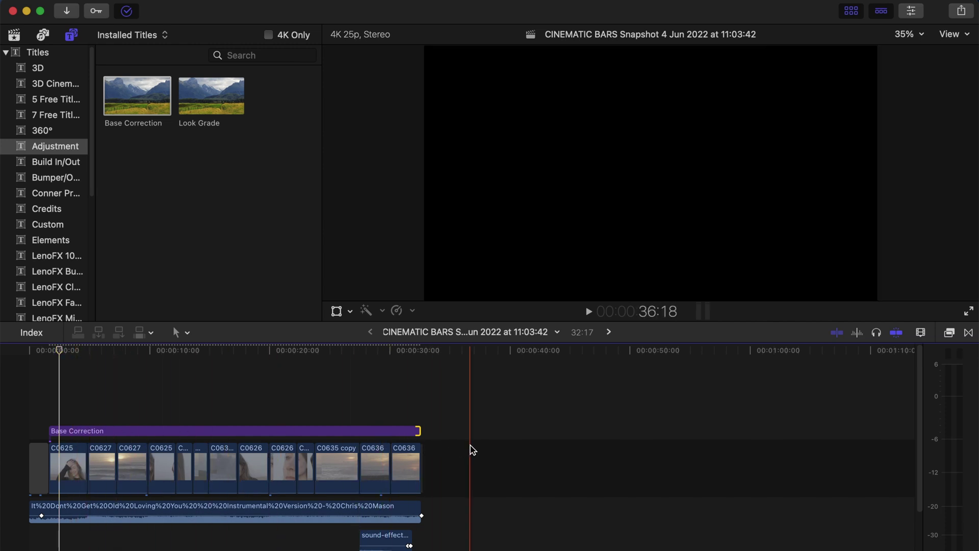
left_click(75, 407)
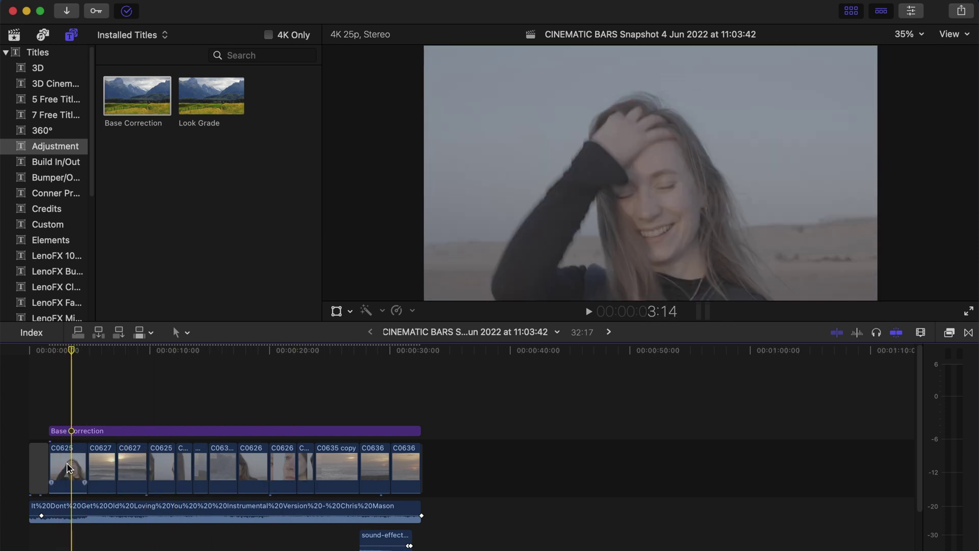
left_click(74, 466)
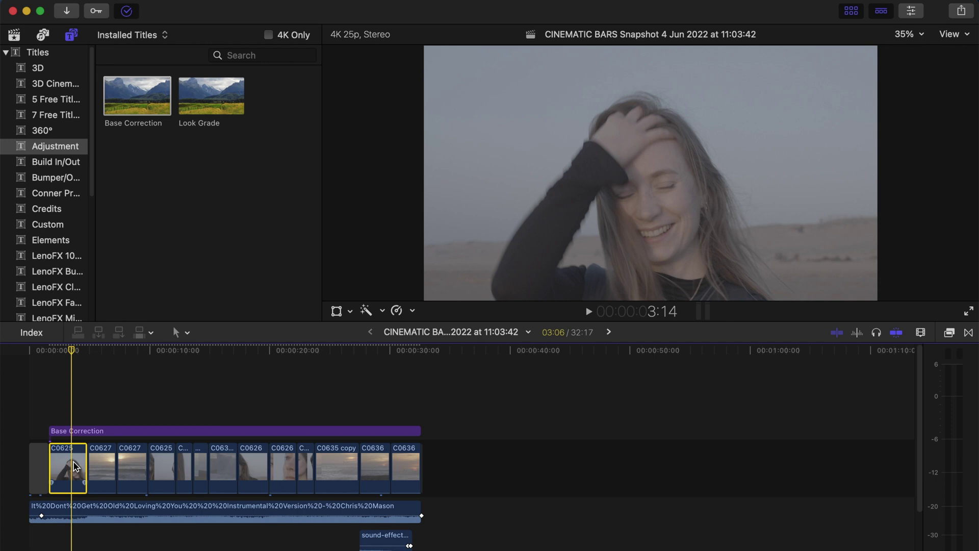
left_click(85, 415)
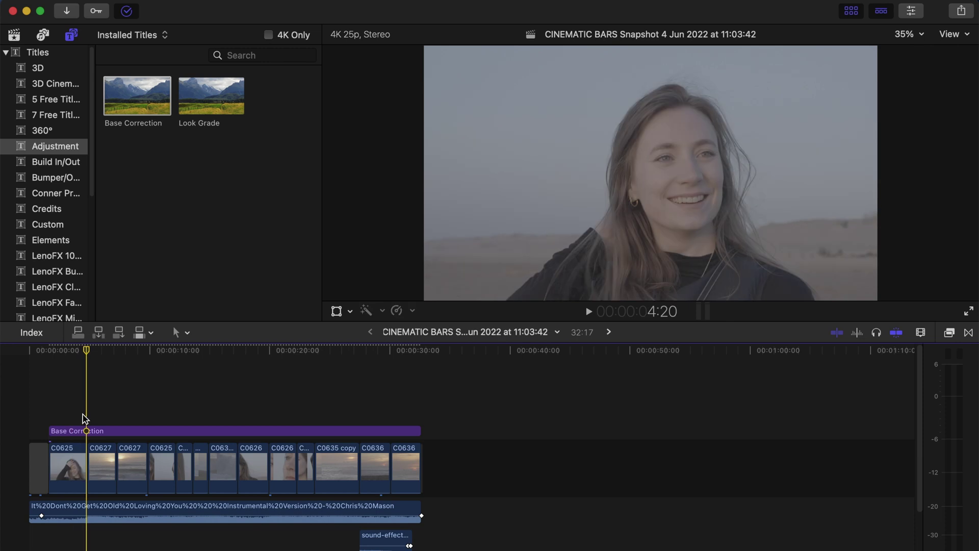
left_click(78, 430)
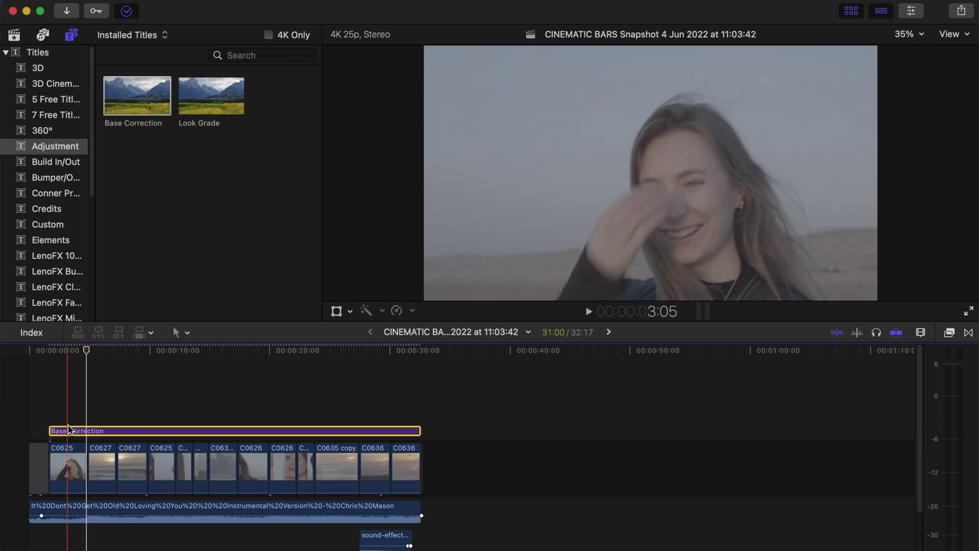
left_click(72, 416)
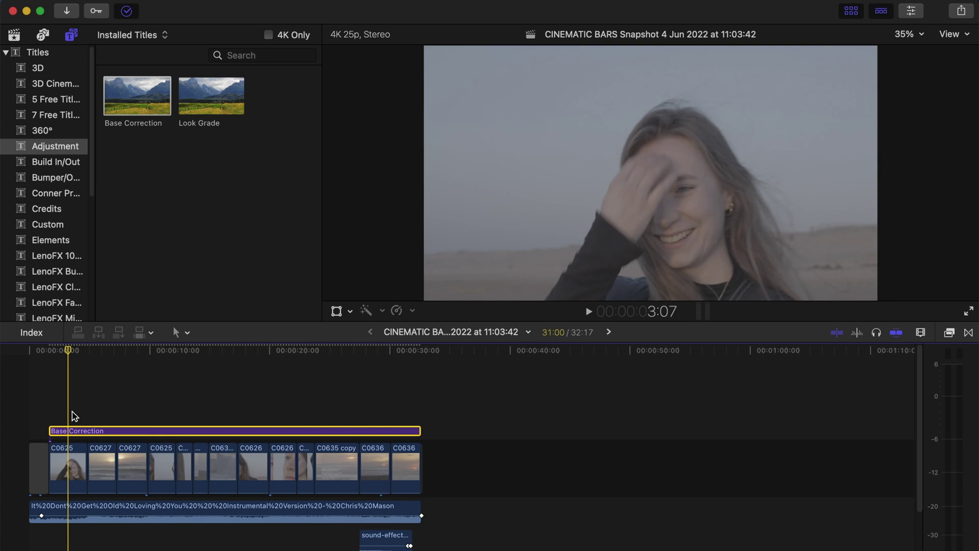
Drop a Look Grade layer into the timeline and extend it to end with Base Correction
left_click_drag(205, 94, 91, 413)
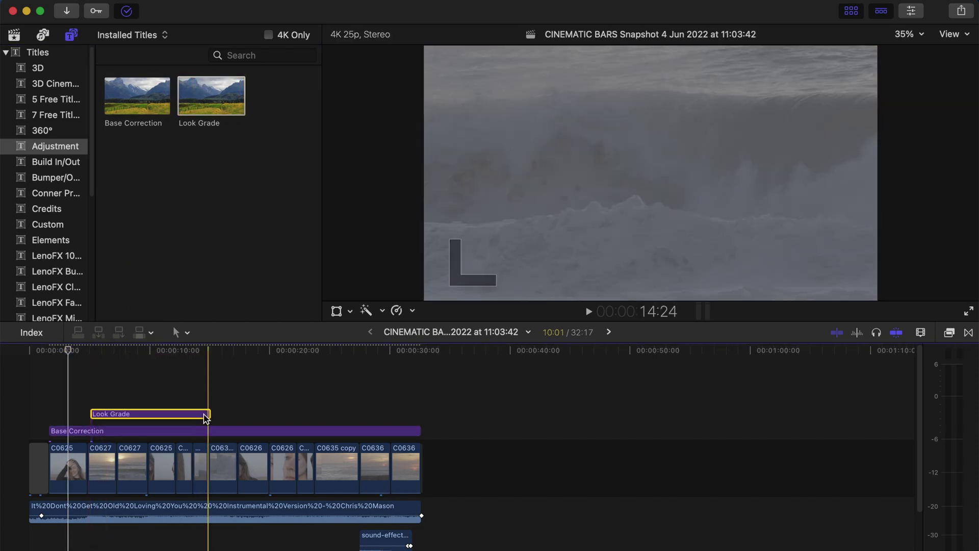
left_click_drag(212, 413, 418, 413)
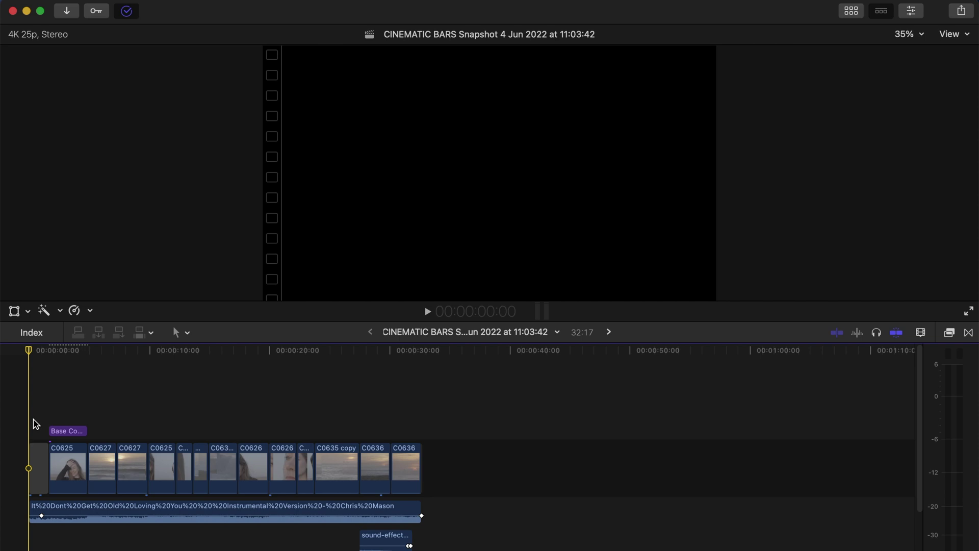
Park the playhead in clip C0625 and select the shortened Base Correction layer
left_click(38, 418)
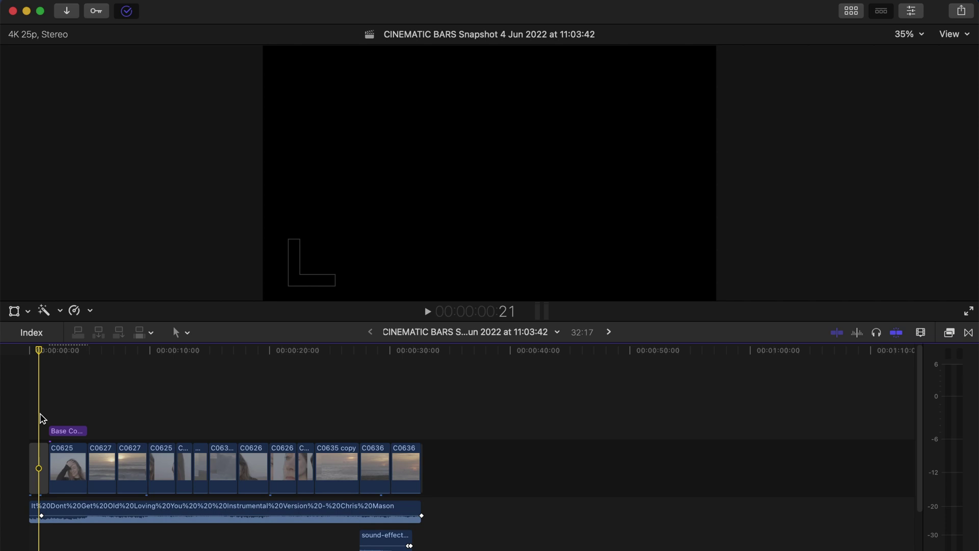
left_click(66, 430)
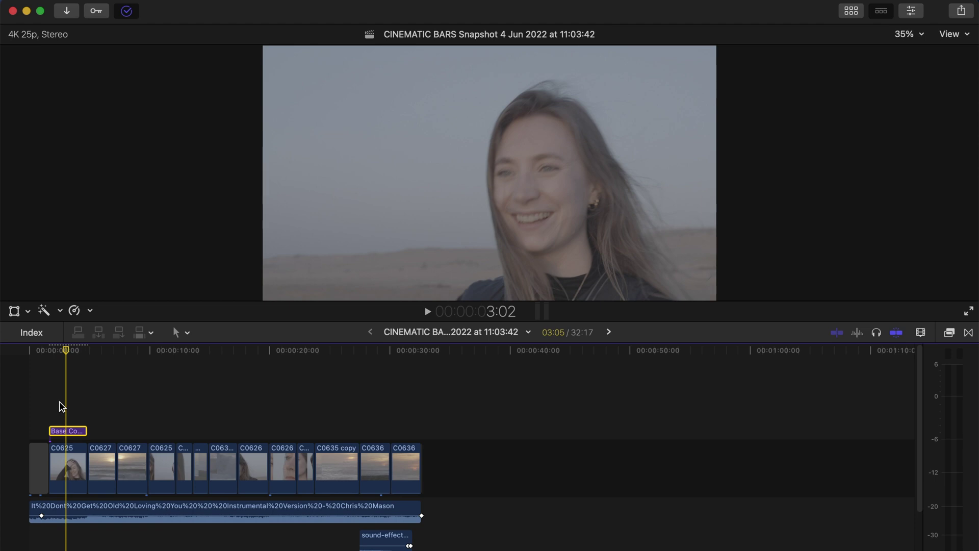
left_click(60, 403)
Apply a Letterbox effect to Base Correction with a 2.35:1 aspect ratio and adjusted offset
left_click(65, 430)
left_click(968, 332)
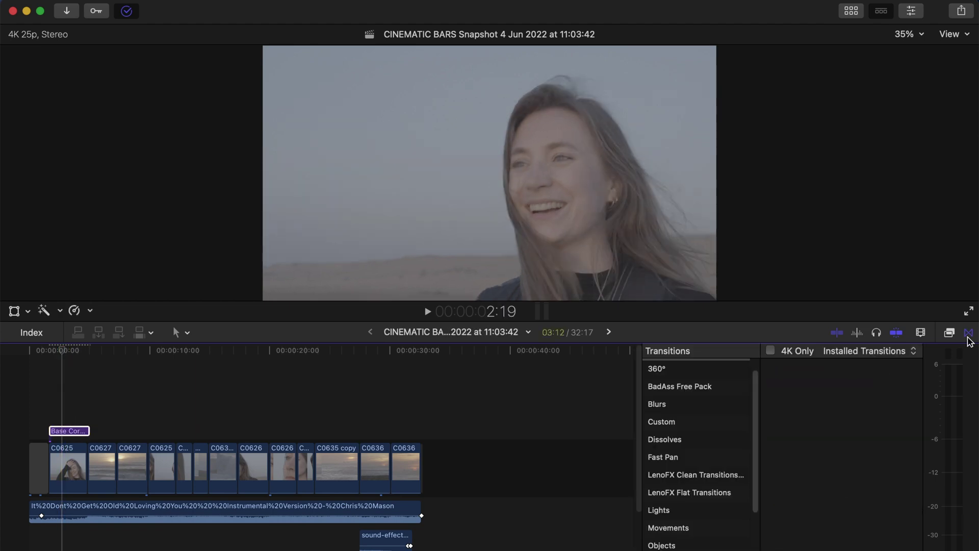
left_click(949, 332)
left_click(911, 11)
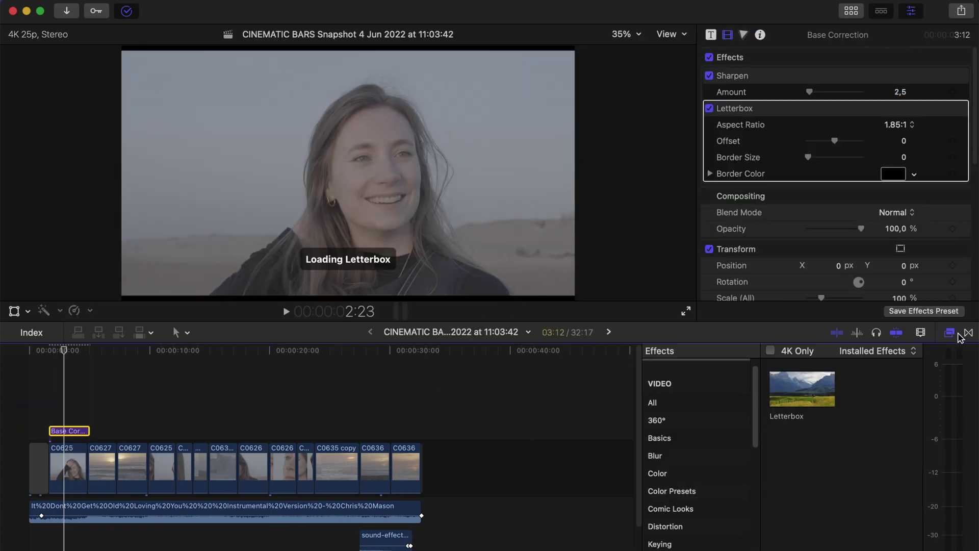
left_click(896, 124)
left_click(894, 155)
left_click_drag(835, 141, 848, 145)
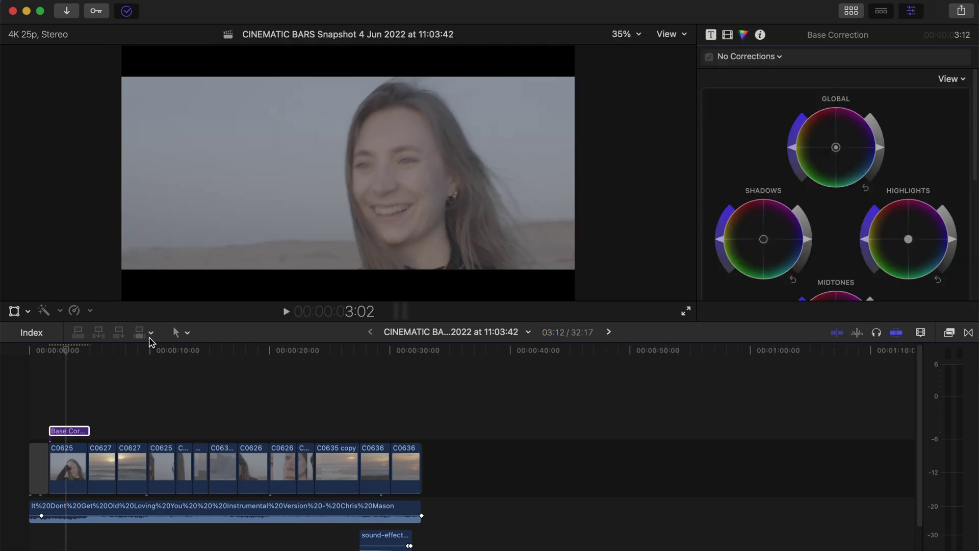
Add Color Curves and Color Wheels corrections for a warmer grade (Temperature 5425, Tint 4.0)
left_click(742, 56)
left_click(754, 112)
left_click(749, 56)
left_click(754, 136)
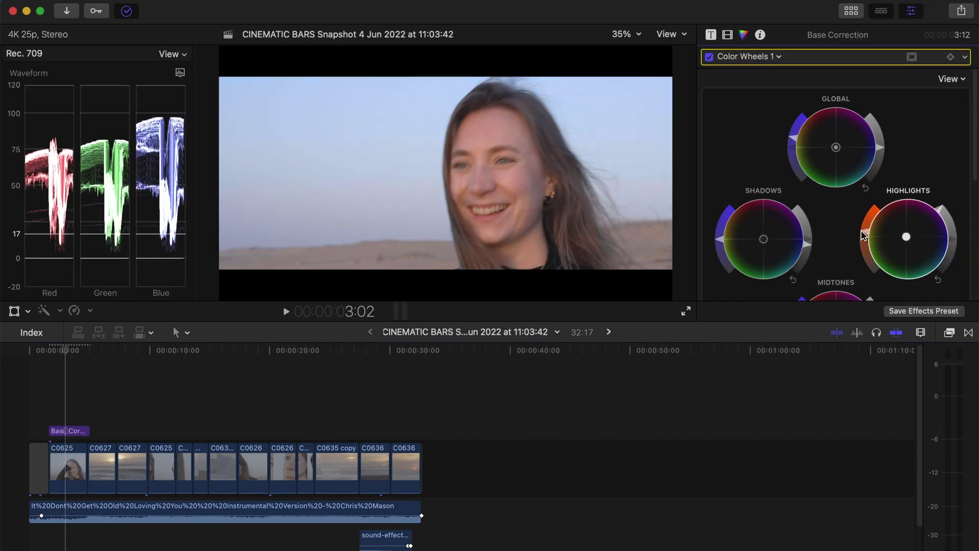
scroll(794, 244, "down", 2)
scroll(847, 204, "up", 1)
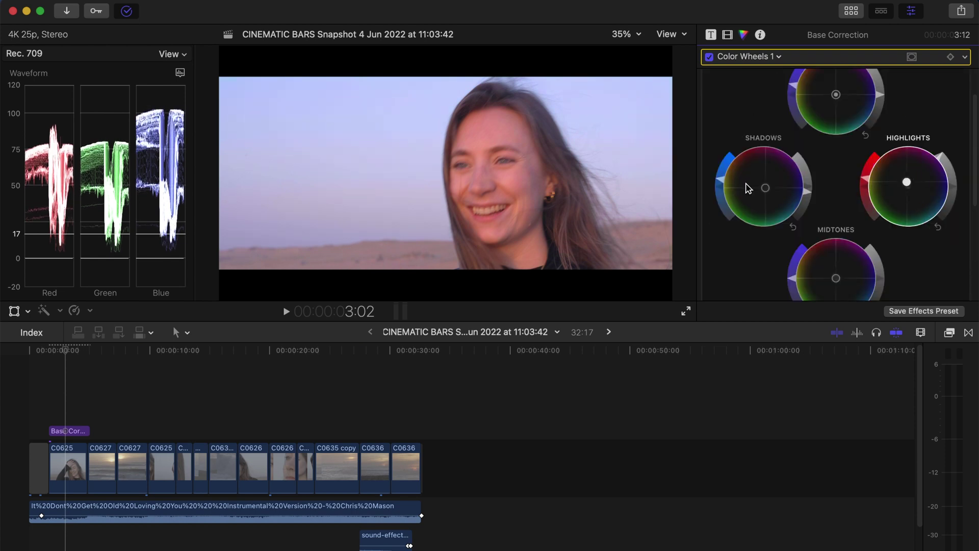
scroll(841, 234, "down", 3)
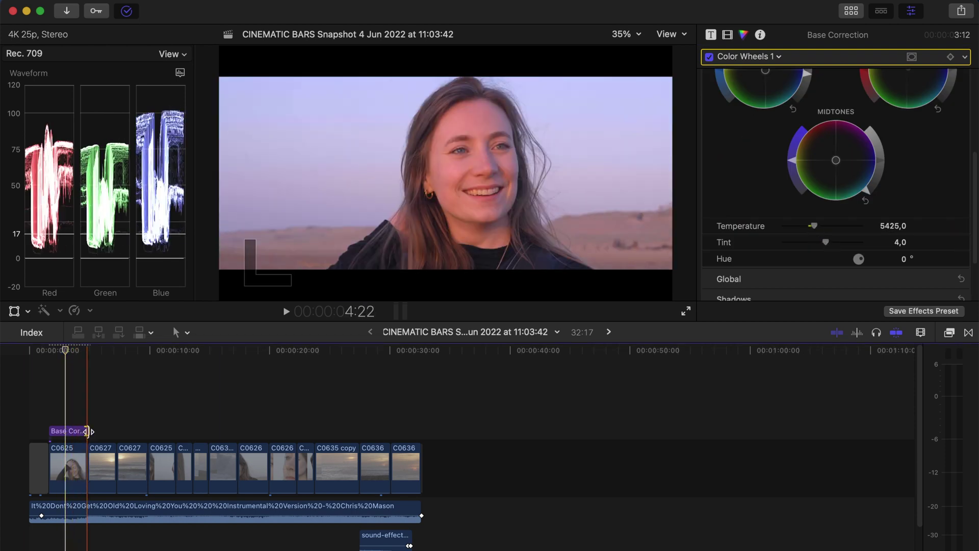
Drag Base Correction's right edge to the end of C0636 so it spans 31:00
left_click_drag(90, 431, 438, 426)
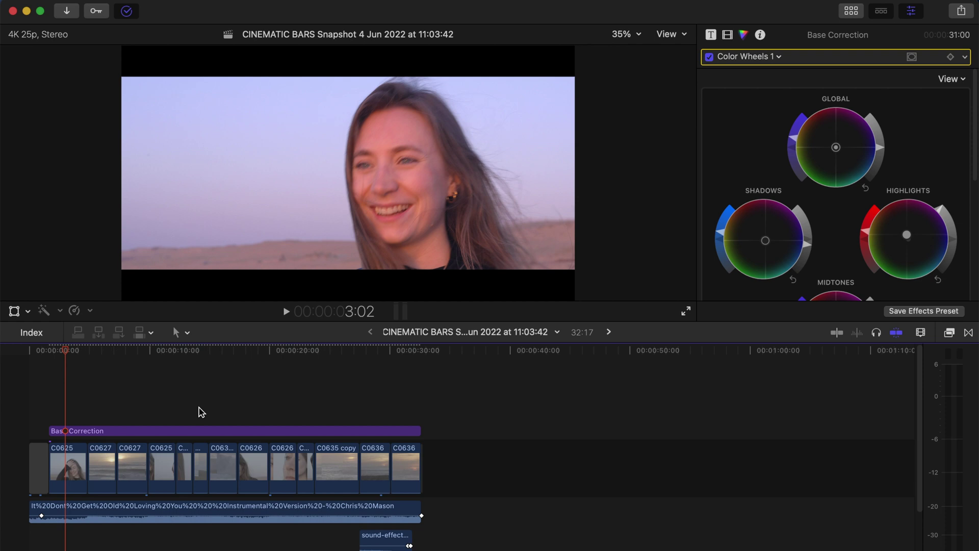
Blade the Base Correction layer at three clip boundaries, then select its first piece
key("b")
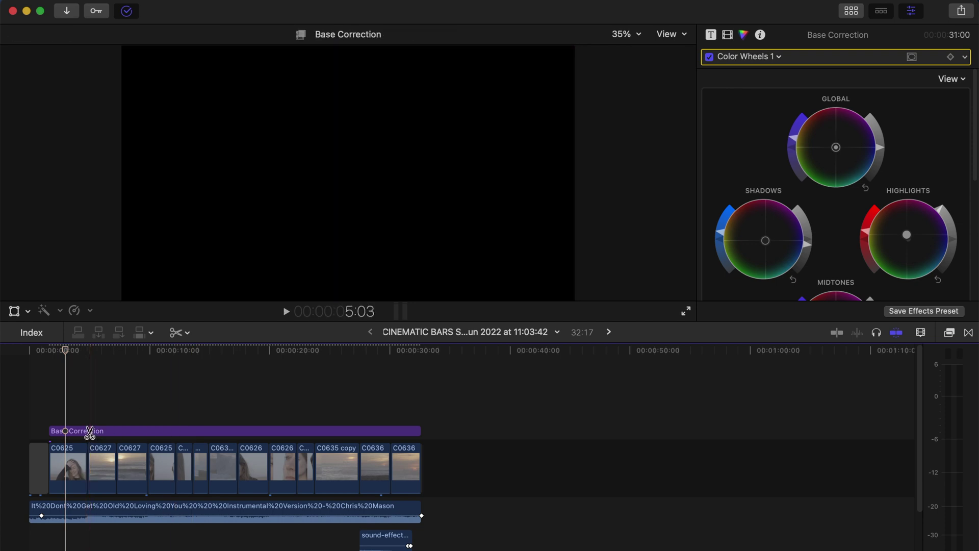
left_click(87, 432)
left_click(117, 431)
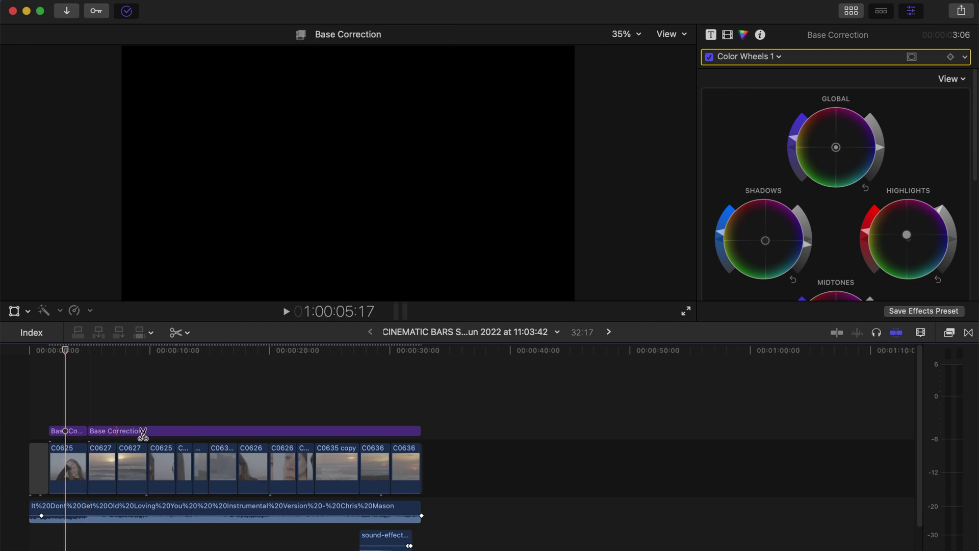
left_click(146, 432)
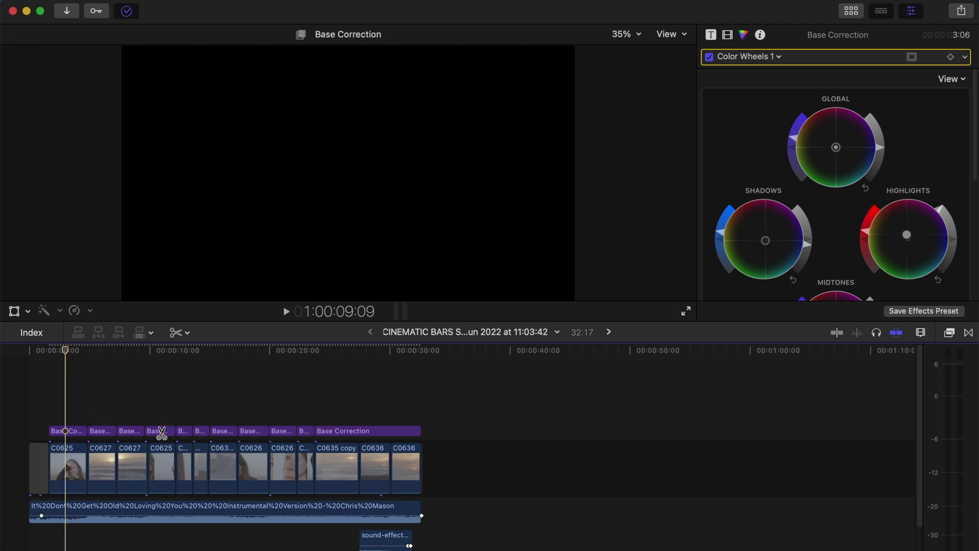
key("a")
left_click(63, 431)
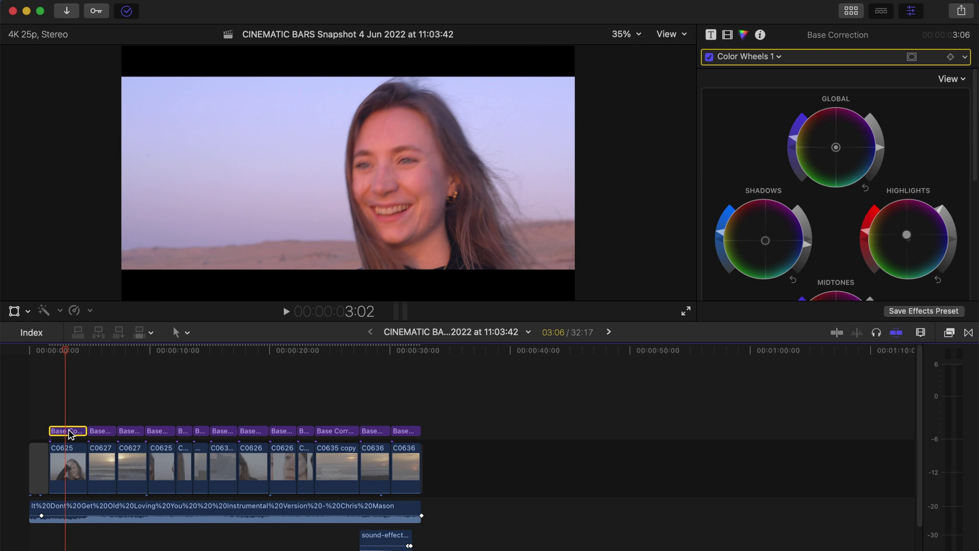
Check clip C0625's corrections, then select the second Base Correction piece and play it back
left_click(73, 465)
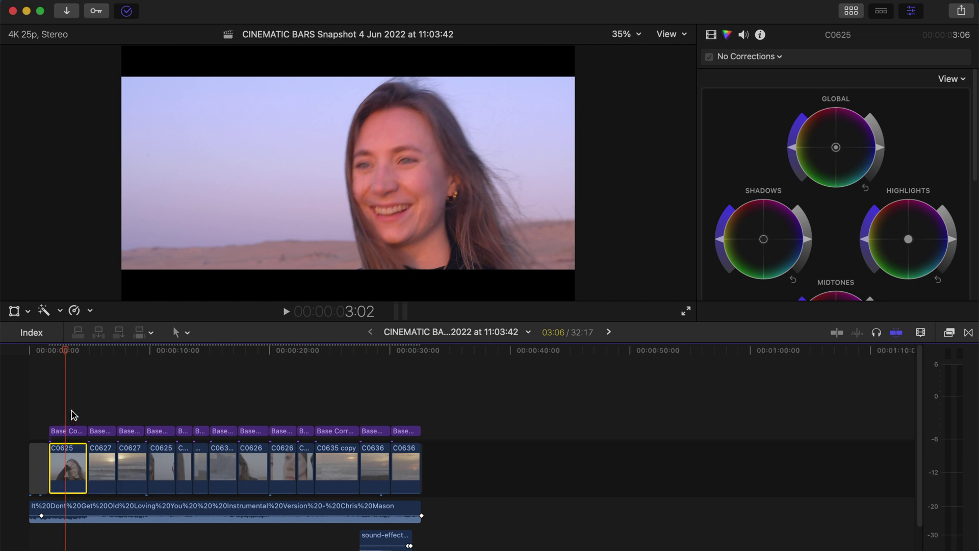
key("super+Up")
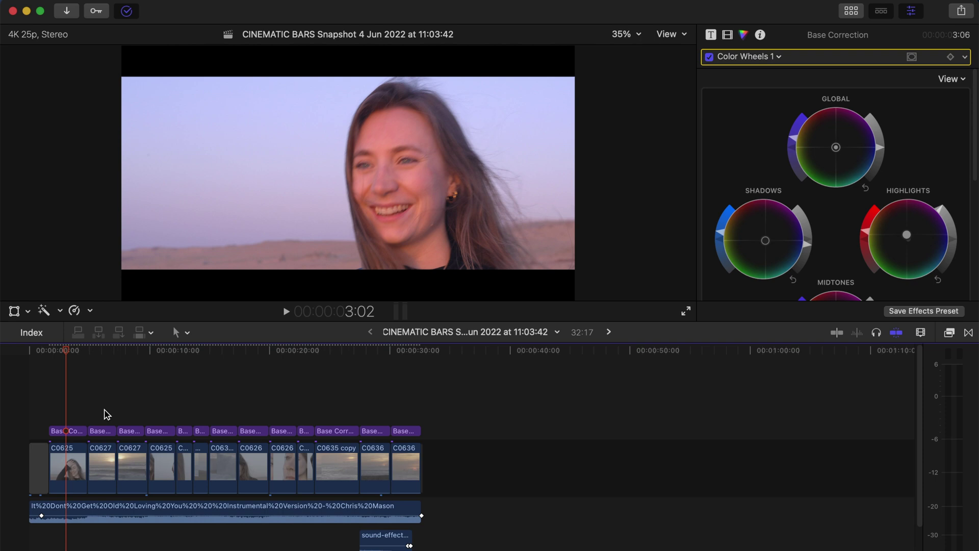
left_click(100, 431)
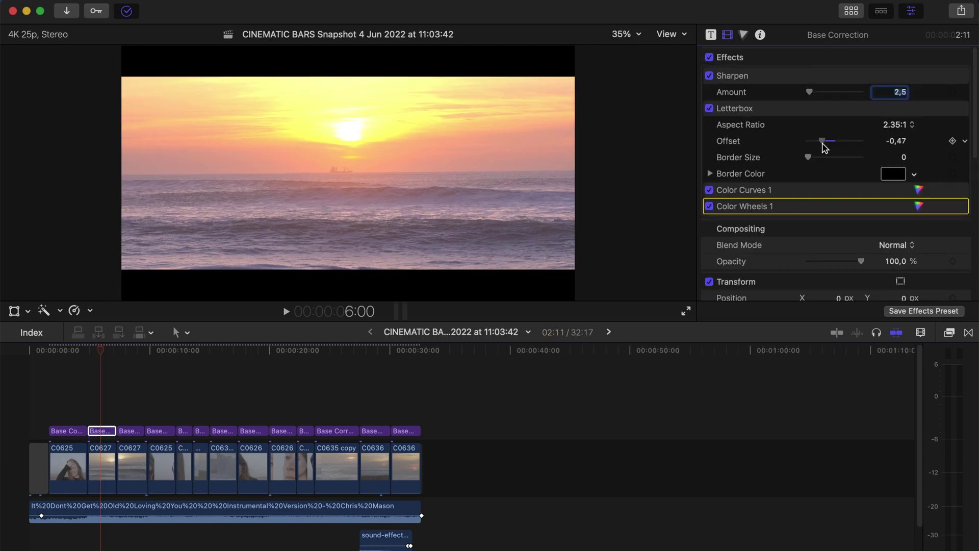
key("space")
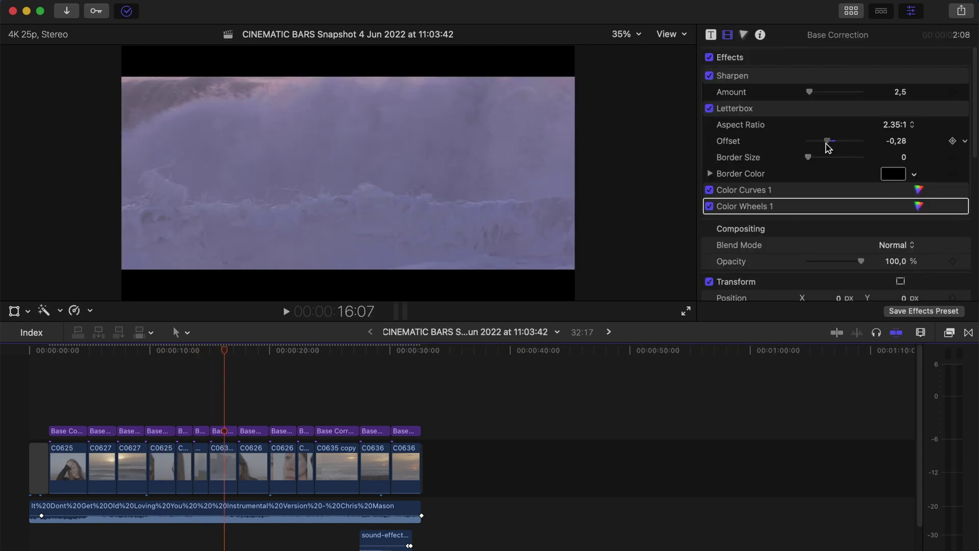
left_click(303, 422)
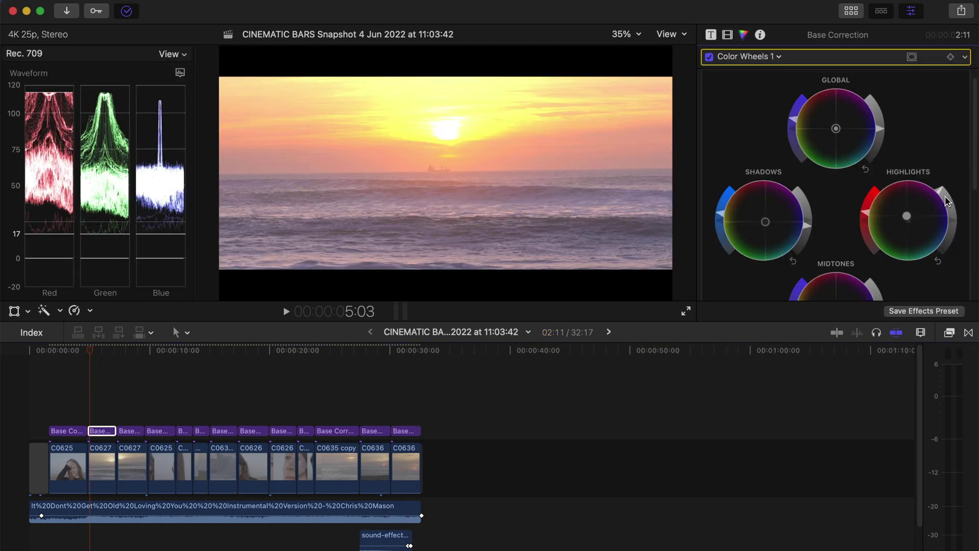
scroll(942, 94, "down", 3)
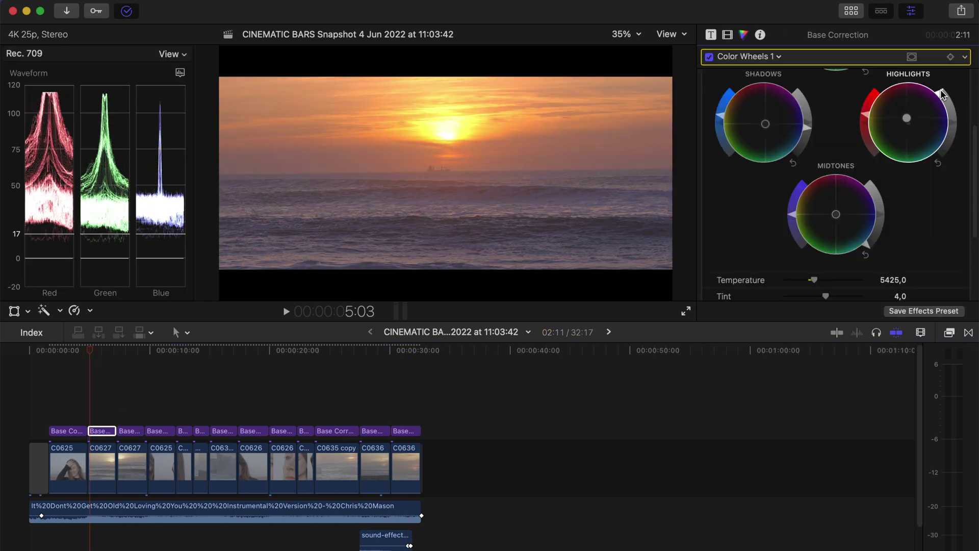
left_click(463, 443)
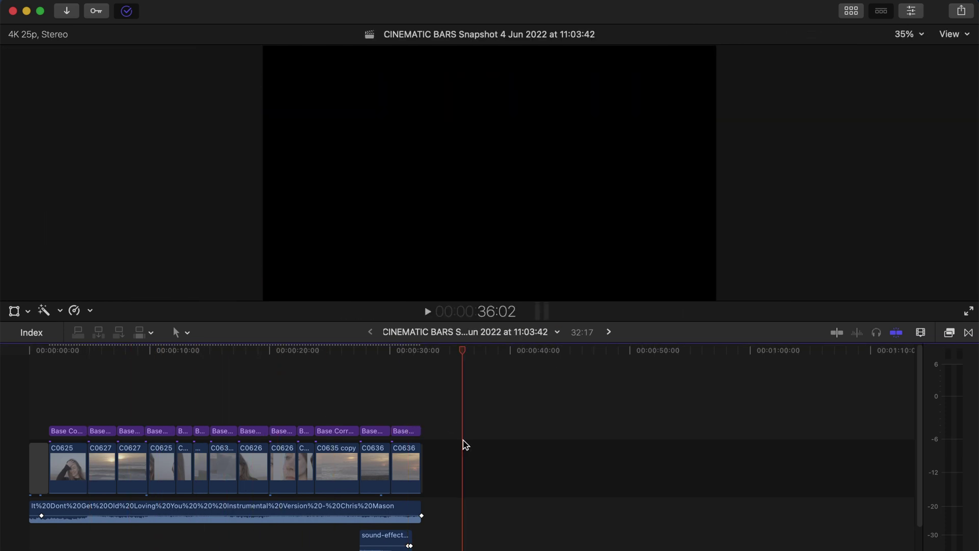